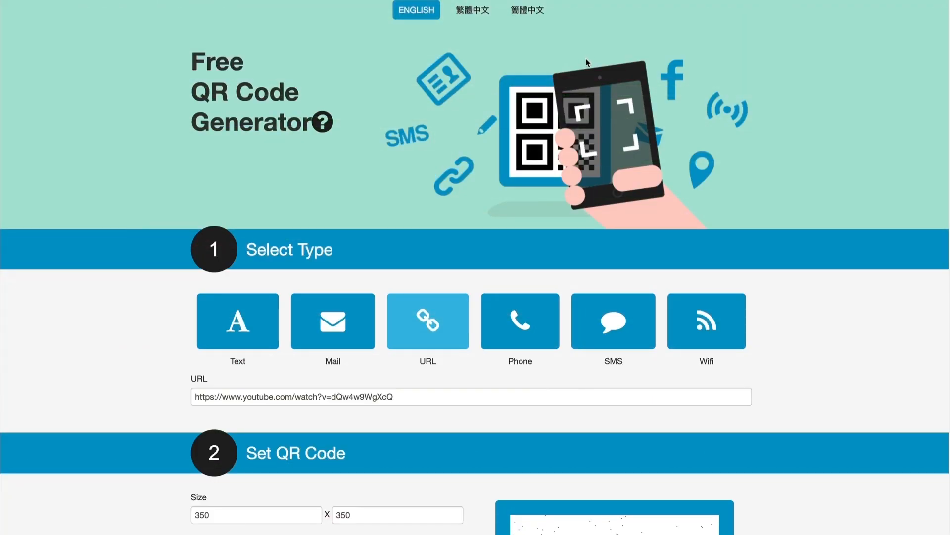
- Review the QR code generator's URL type and code settings, including the available fault tolerance levels
scroll(539, 225, down, 3)
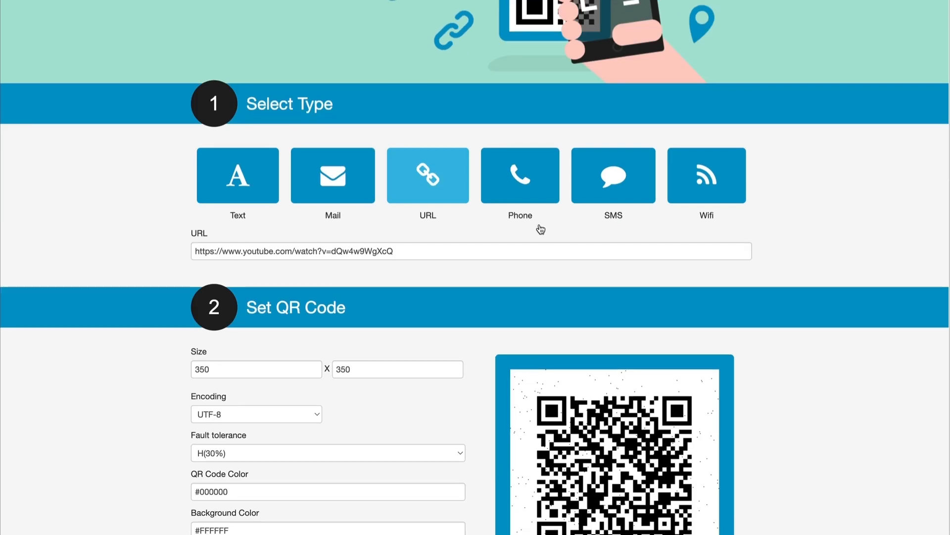
scroll(541, 229, down, 2)
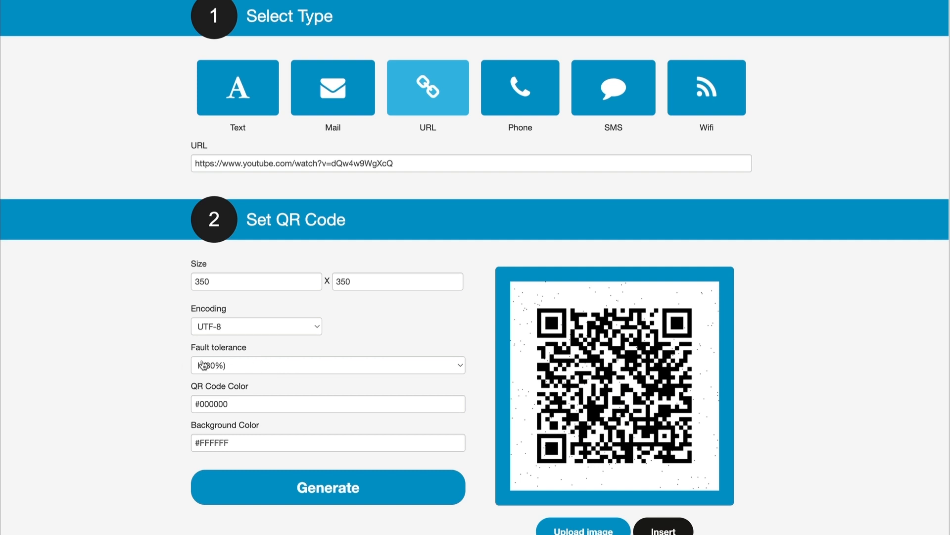
click(235, 364)
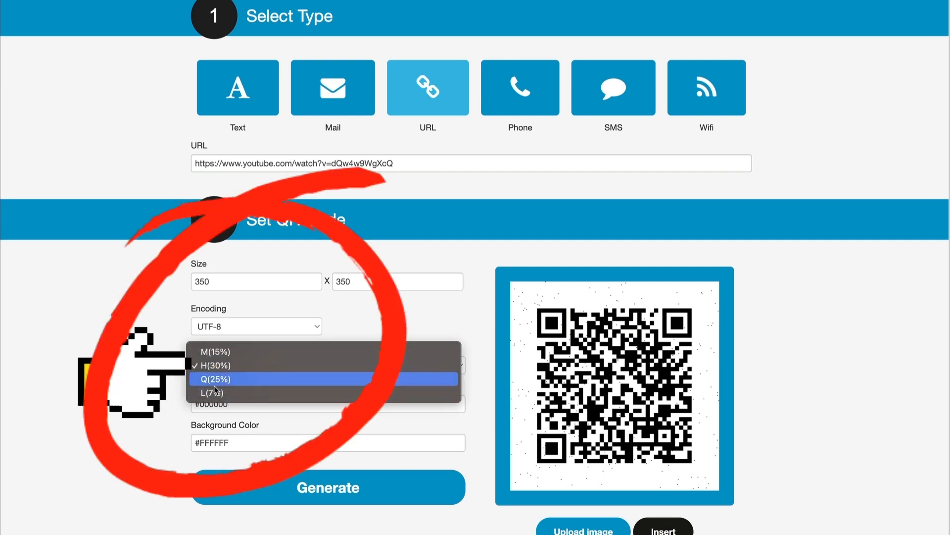
click(132, 366)
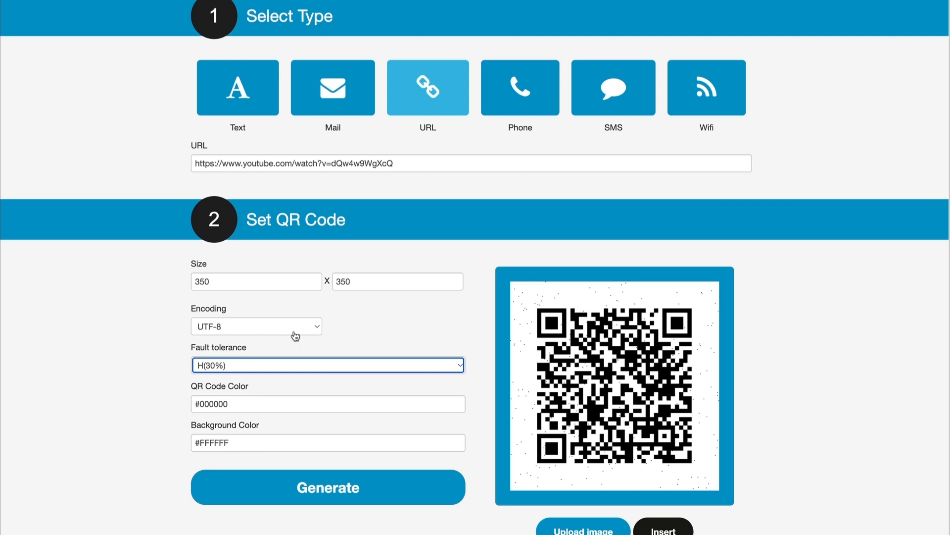
scroll(333, 483, down, 1)
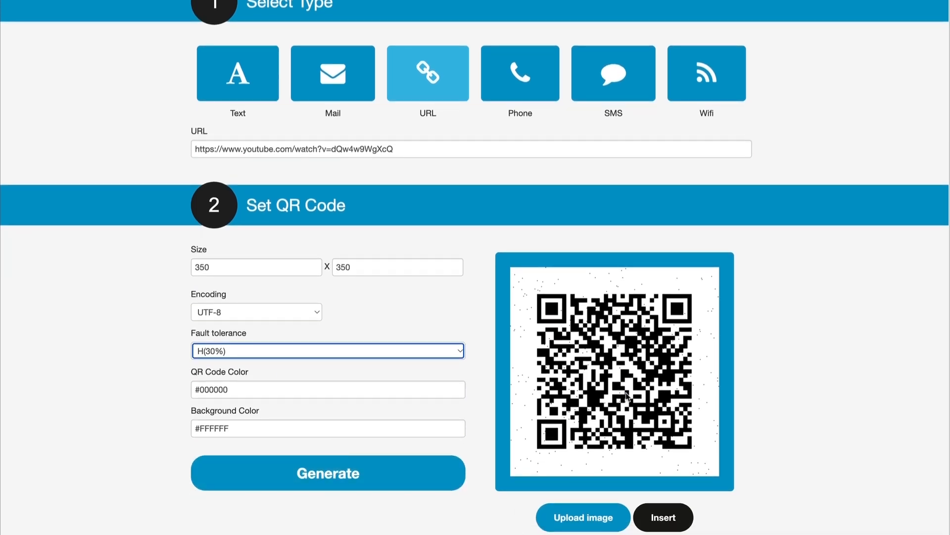
scroll(625, 495, down, 5)
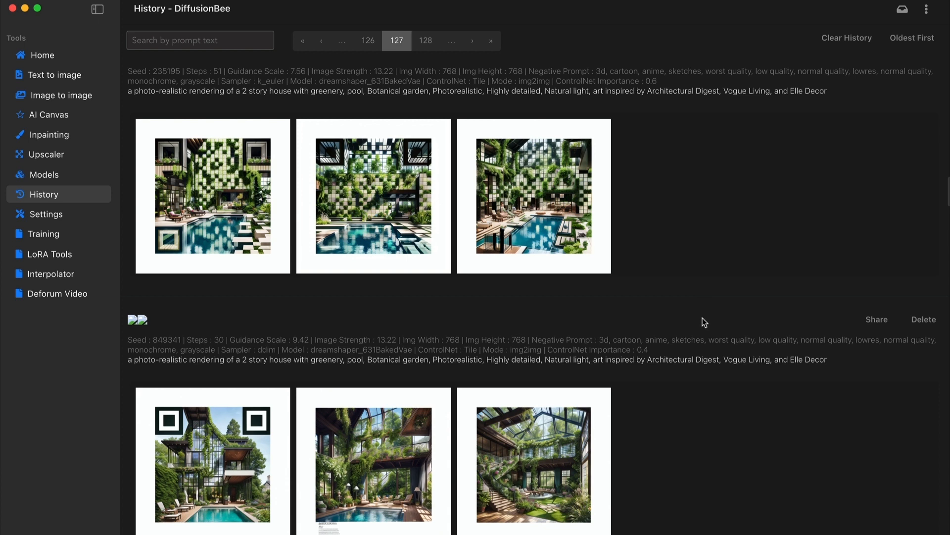
- In DiffusionBee, browse the history of generated QR-code artworks and view the green two-story house interior with the pool at full size
scroll(702, 318, up, 3)
scroll(702, 318, up, 3)
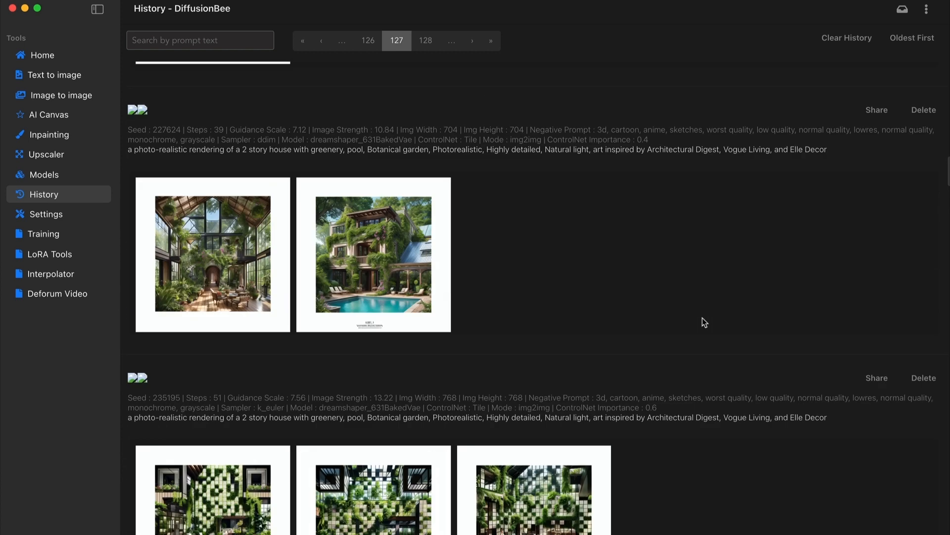
mouse_move(387, 305)
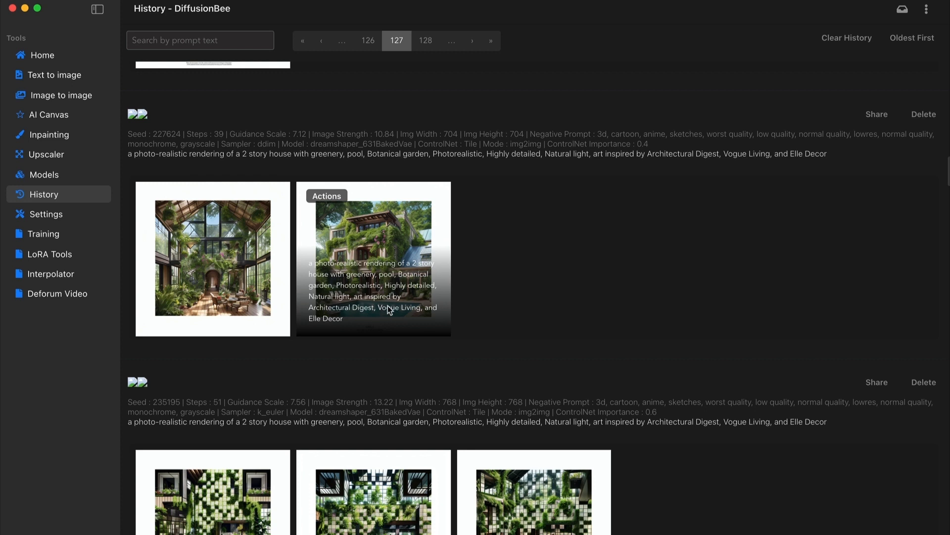
scroll(389, 310, up, 2)
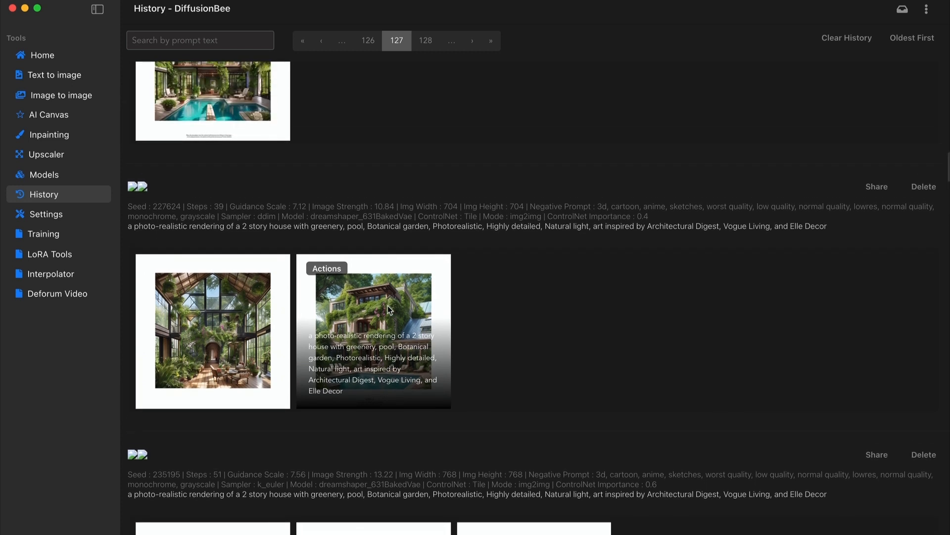
scroll(453, 330, up, 2)
click(225, 170)
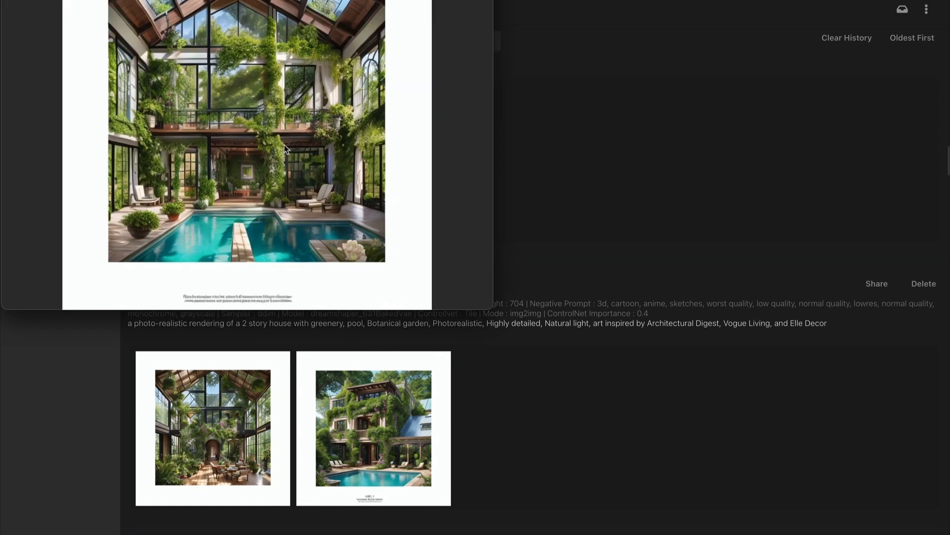
key(super+w)
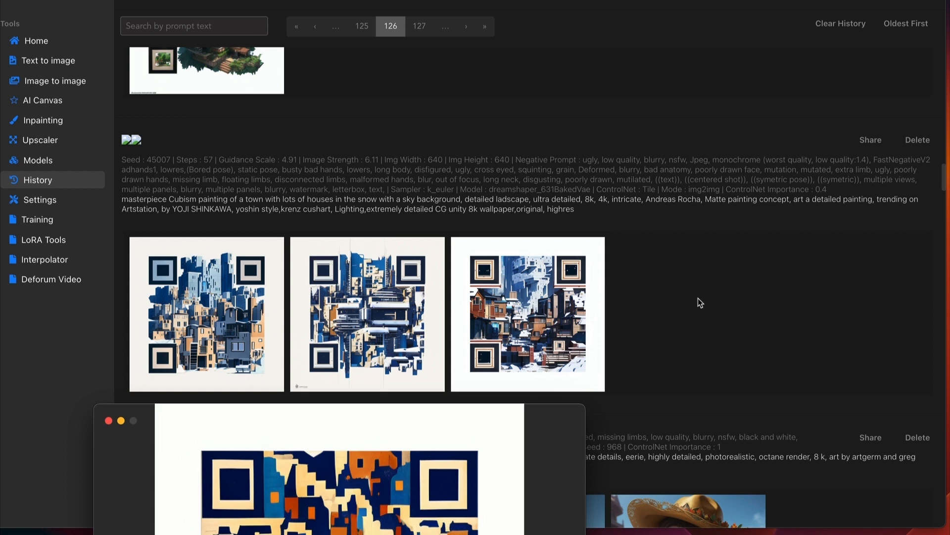
scroll(698, 298, up, 5)
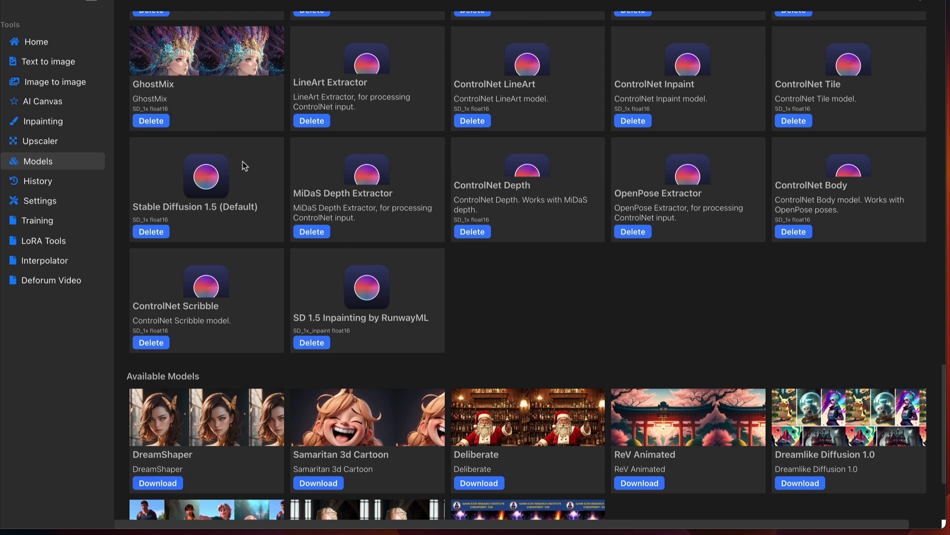
- Examine the installed models and the available model downloads, including GhostMix, DreamShaper and the ControlNet models
scroll(594, 406, down, 1)
scroll(618, 409, down, 3)
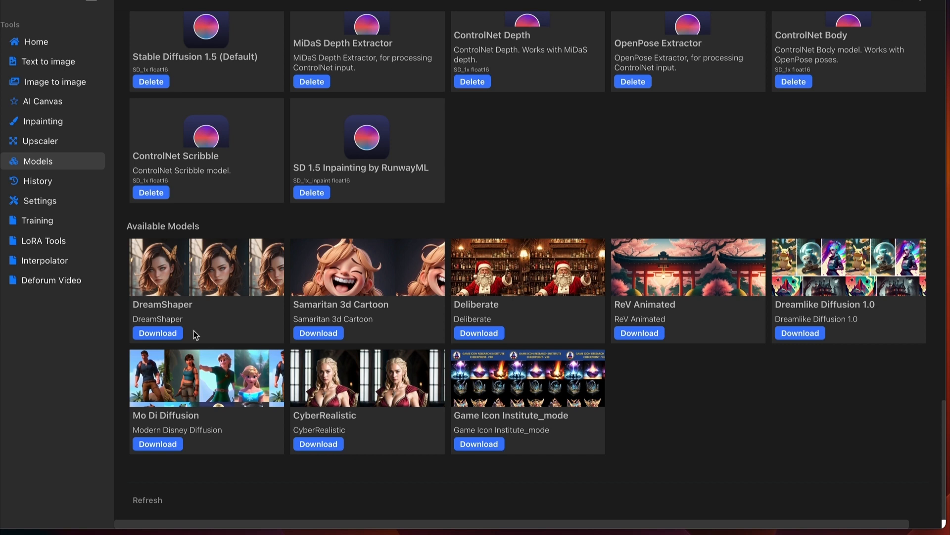
scroll(194, 331, up, 7)
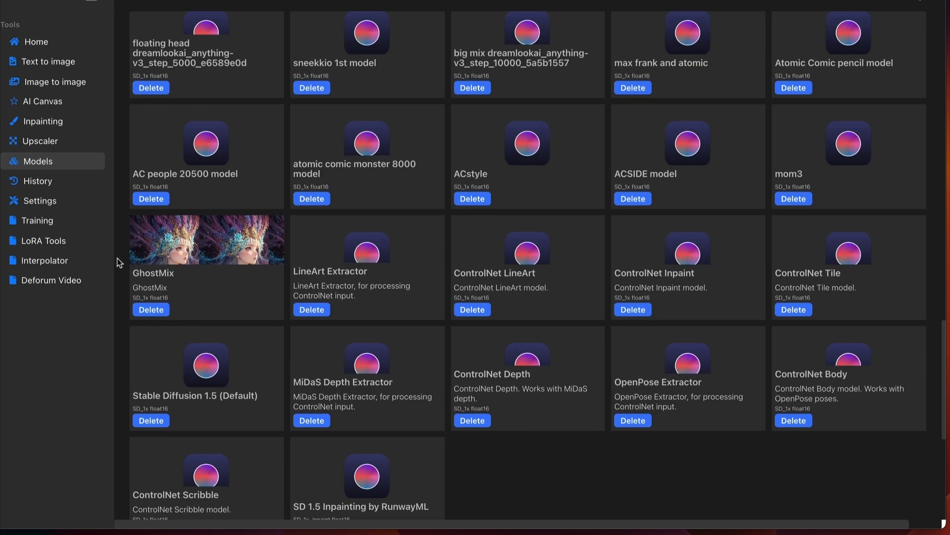
scroll(219, 382, down, 7)
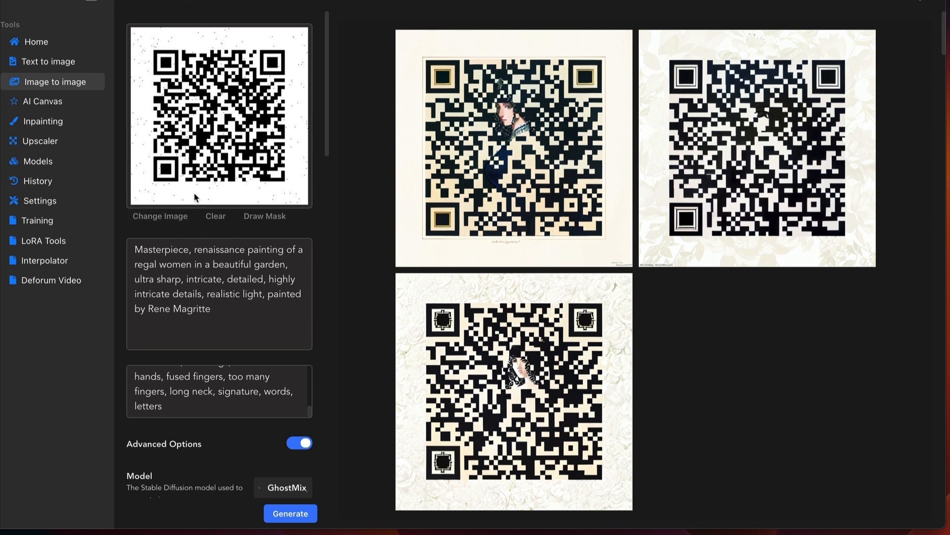
- Review the image-to-image generation settings and select Tile as the ControlNet model
scroll(207, 177, down, 10)
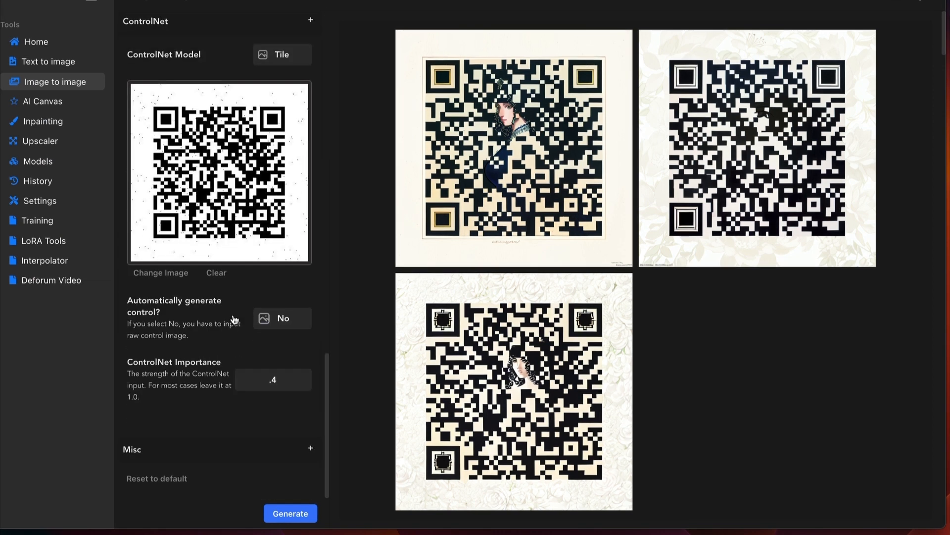
scroll(233, 321, up, 3)
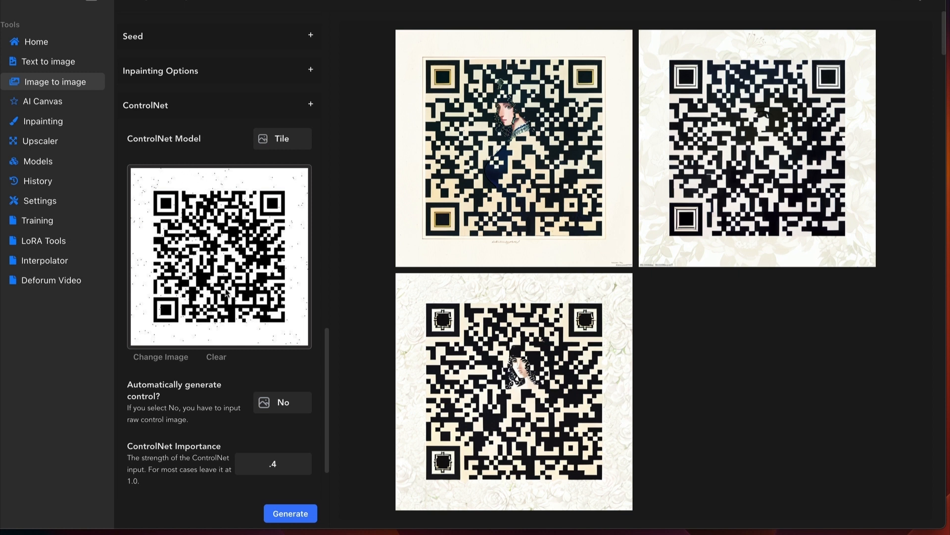
scroll(242, 311, up, 4)
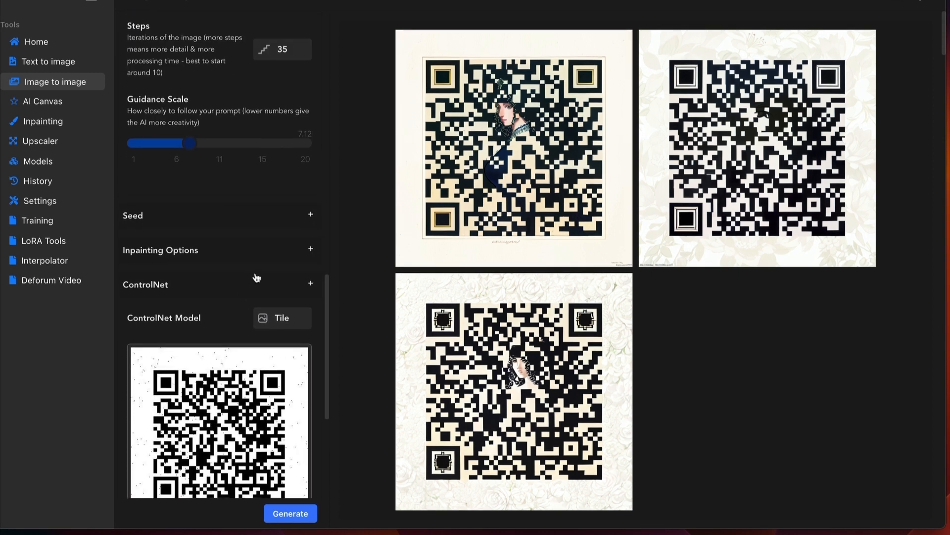
scroll(268, 248, down, 2)
click(277, 210)
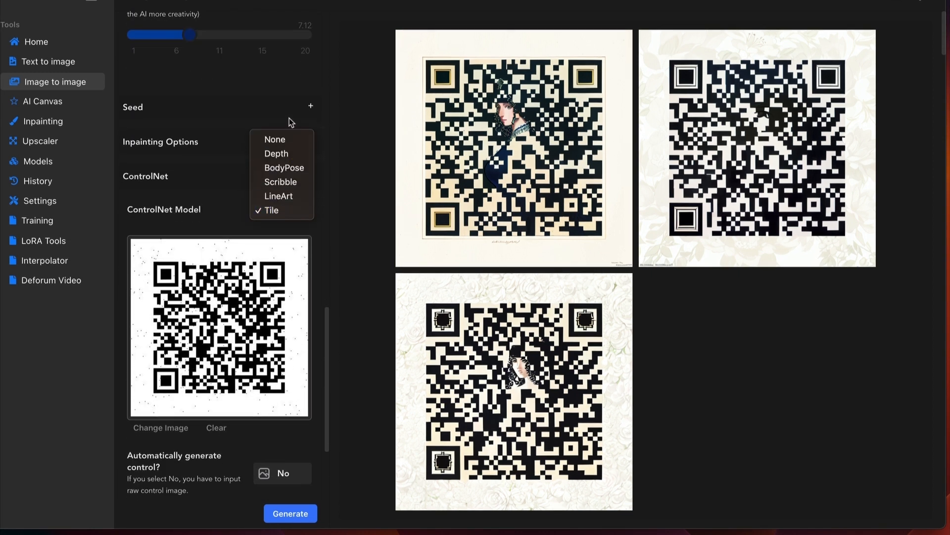
click(294, 209)
scroll(252, 384, down, 3)
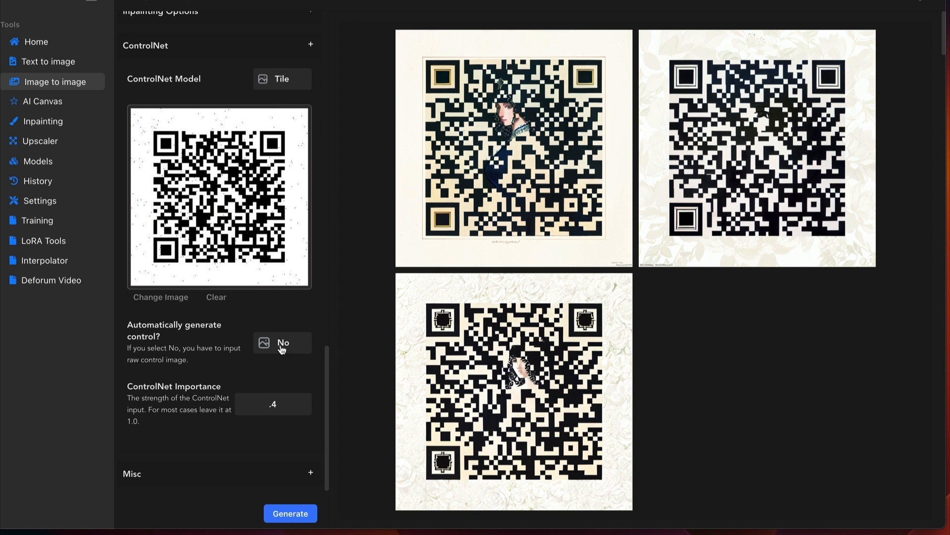
- Check the options for automatically generating the ControlNet control image
click(282, 348)
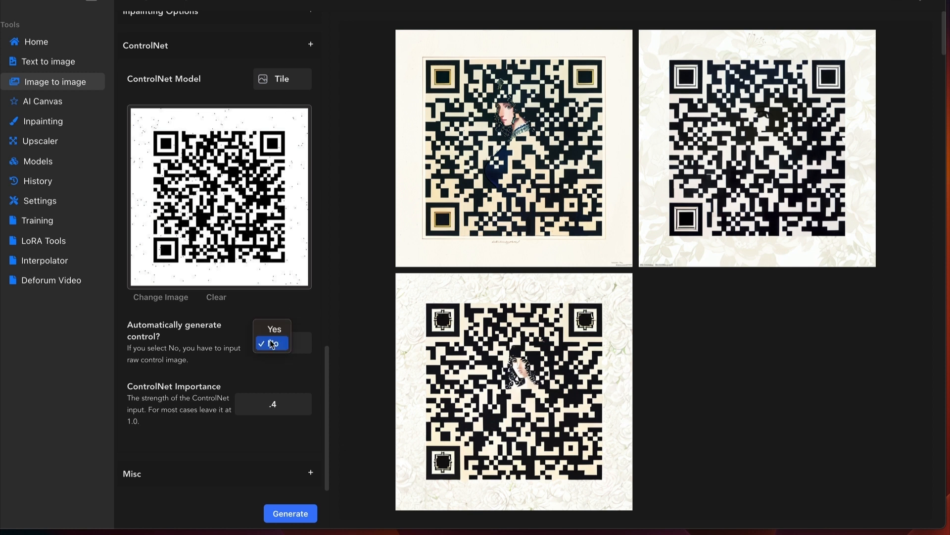
click(331, 342)
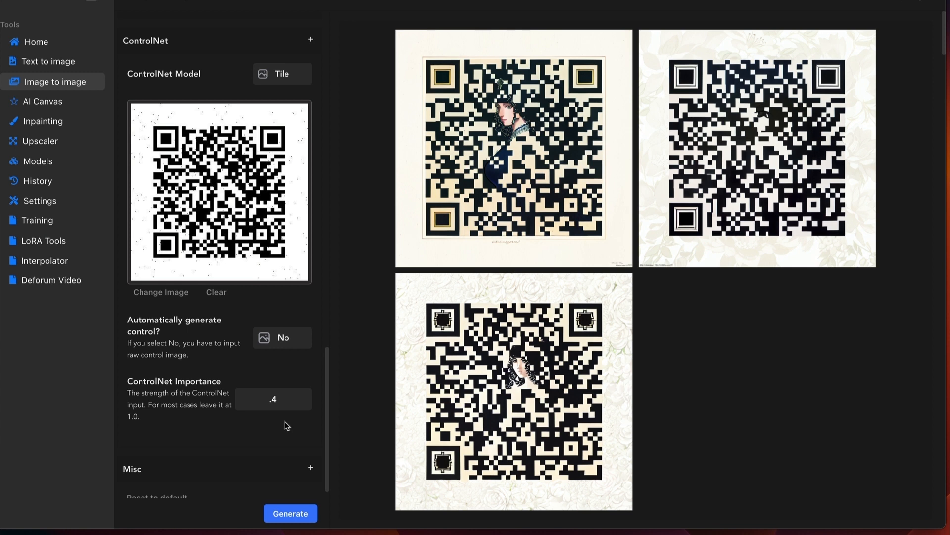
mouse_move(558, 357)
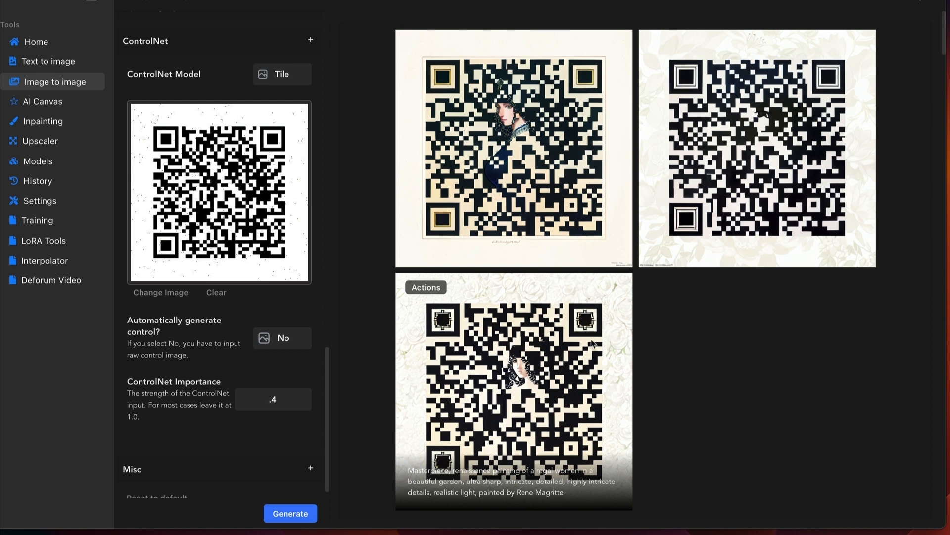
- Check which sampling algorithms are available for the diffusion sampler
scroll(285, 241, up, 10)
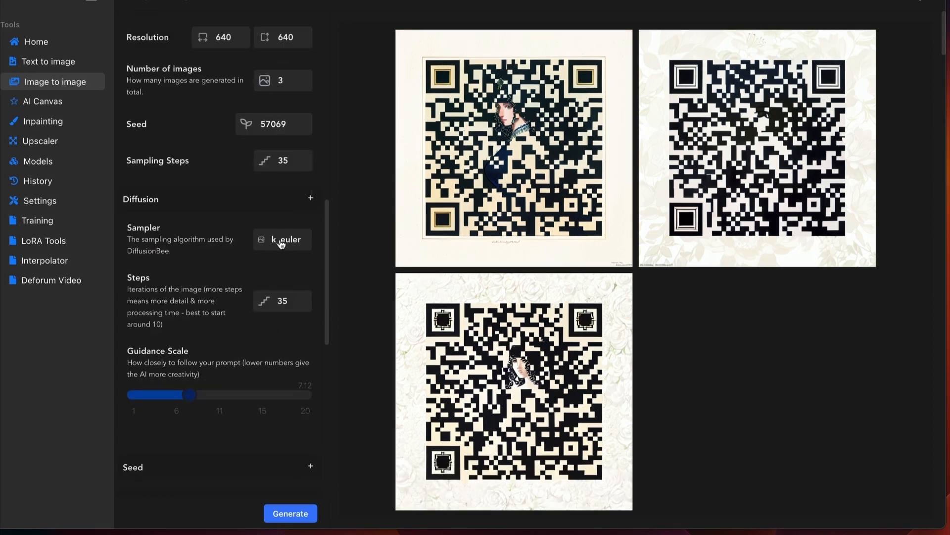
click(282, 243)
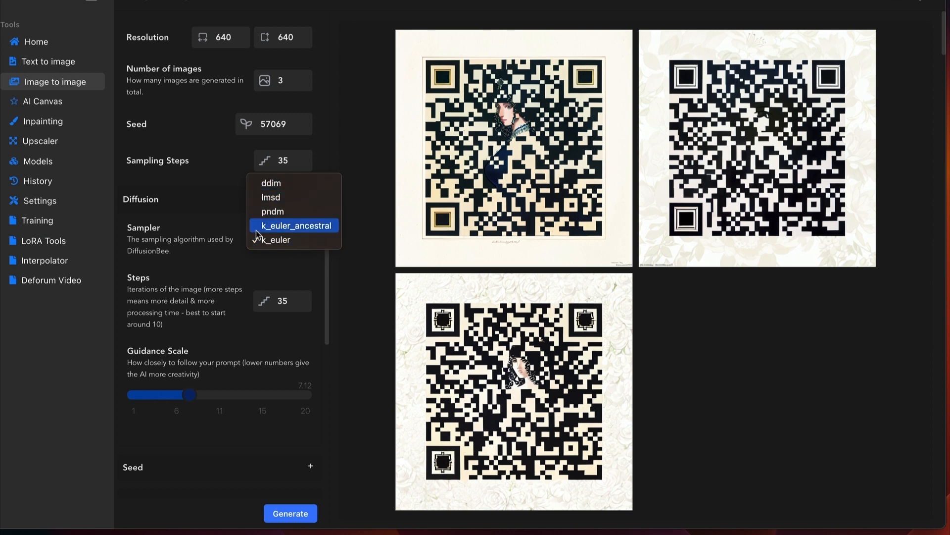
click(197, 308)
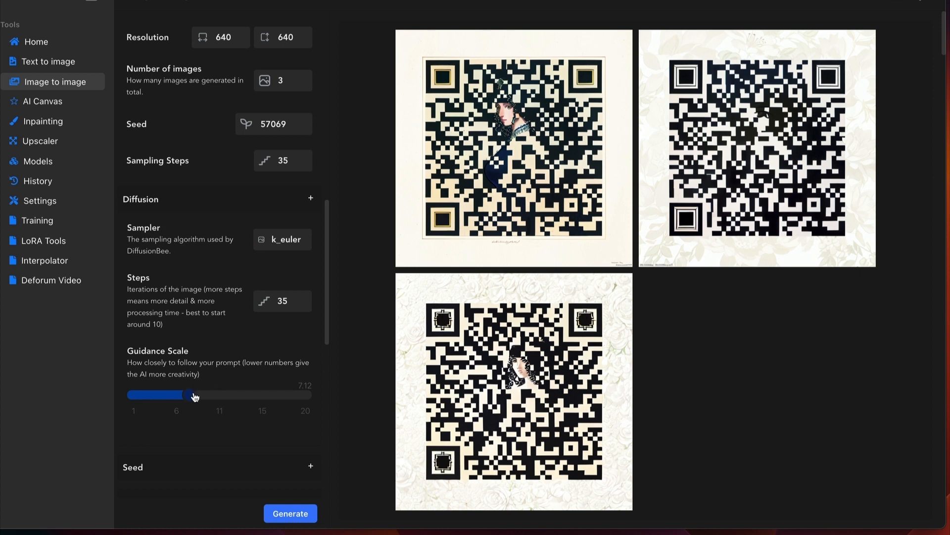
- Vary the guidance scale, trying a much higher setting and 8.86, and finish slightly below 8.86
drag(195, 396, 268, 397)
drag(272, 396, 206, 408)
scroll(249, 383, up, 4)
scroll(244, 386, down, 8)
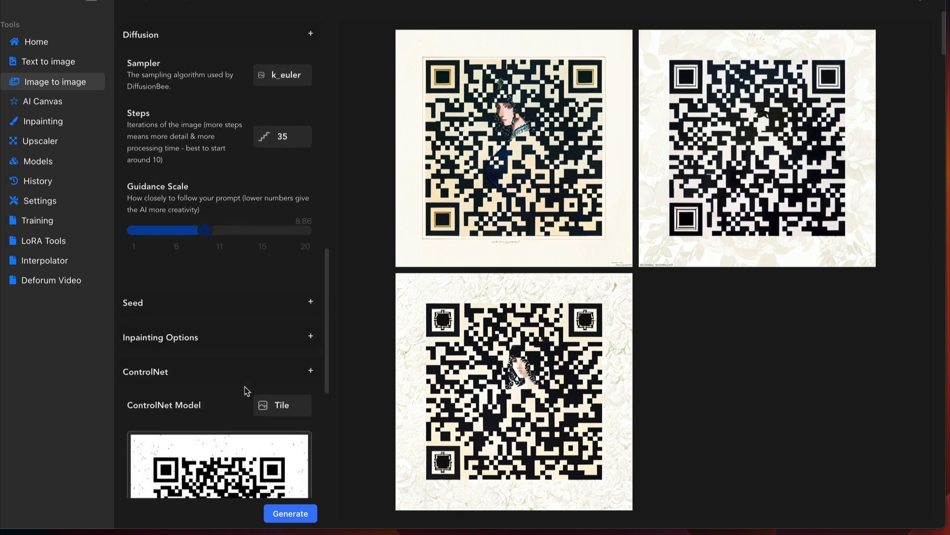
scroll(238, 372, up, 2)
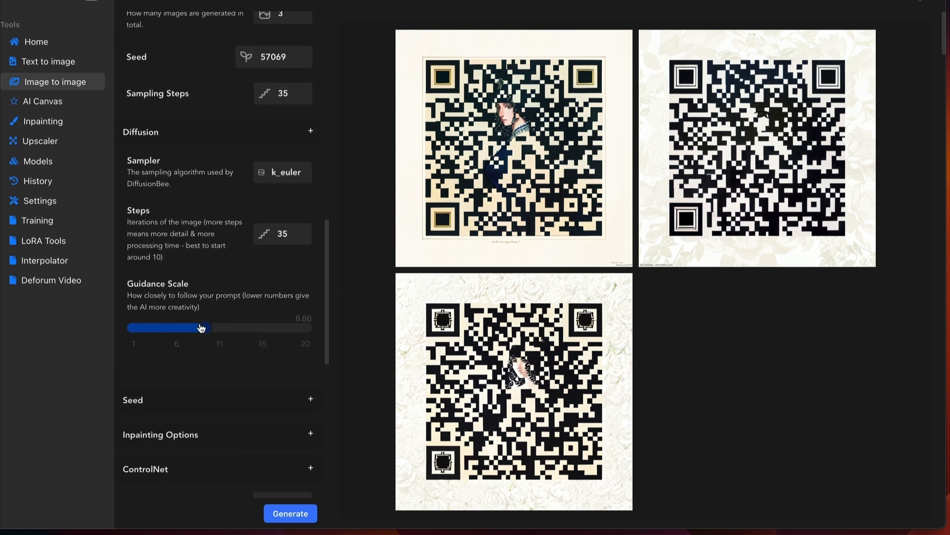
drag(201, 328, 192, 329)
- Set the seed to 4545 and the sampling steps to 18
scroll(195, 317, up, 7)
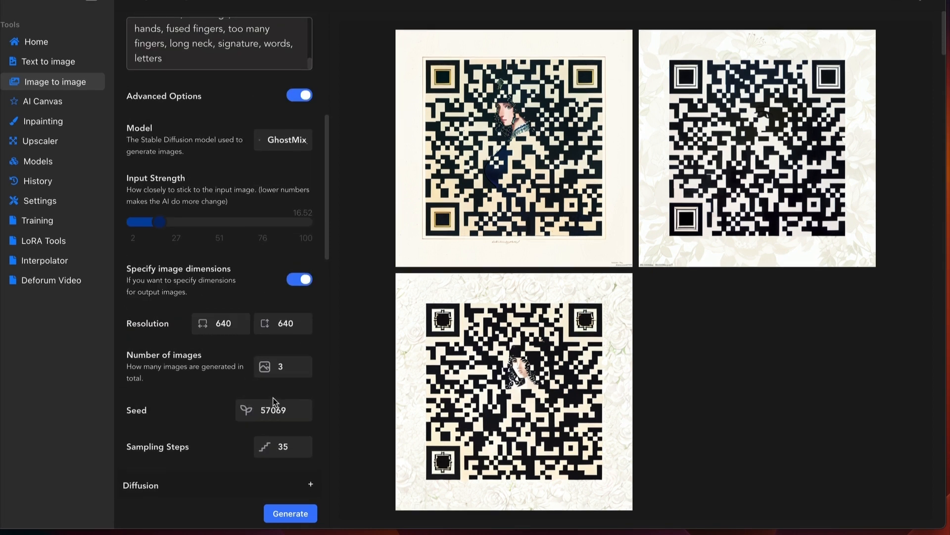
click(241, 402)
text(4545)
click(203, 417)
click(283, 447)
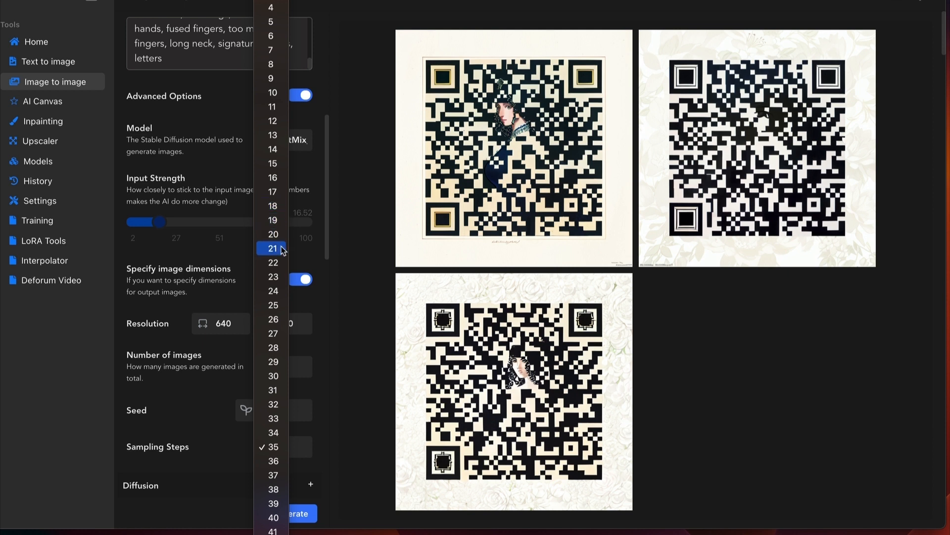
click(273, 206)
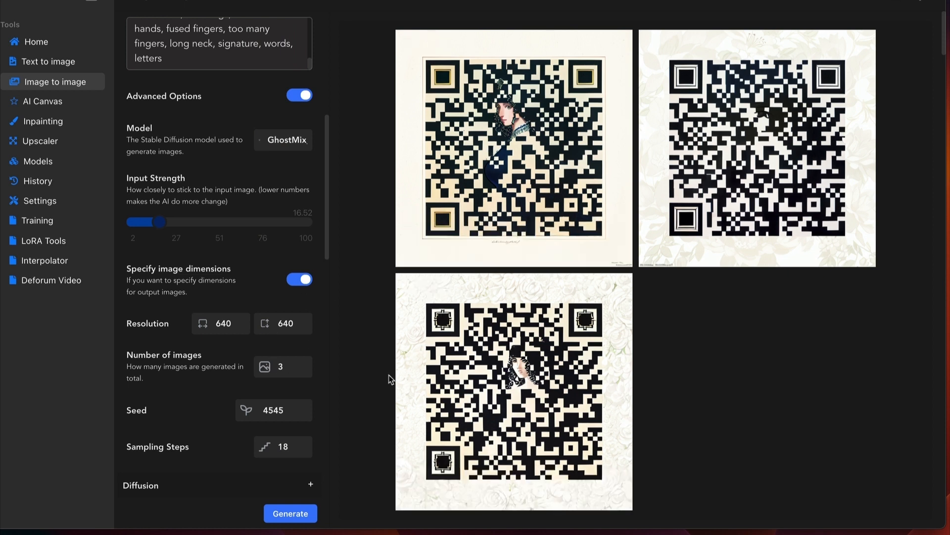
- Try raising the input strength up to 92.72 and set it to 12.66
scroll(243, 402, up, 4)
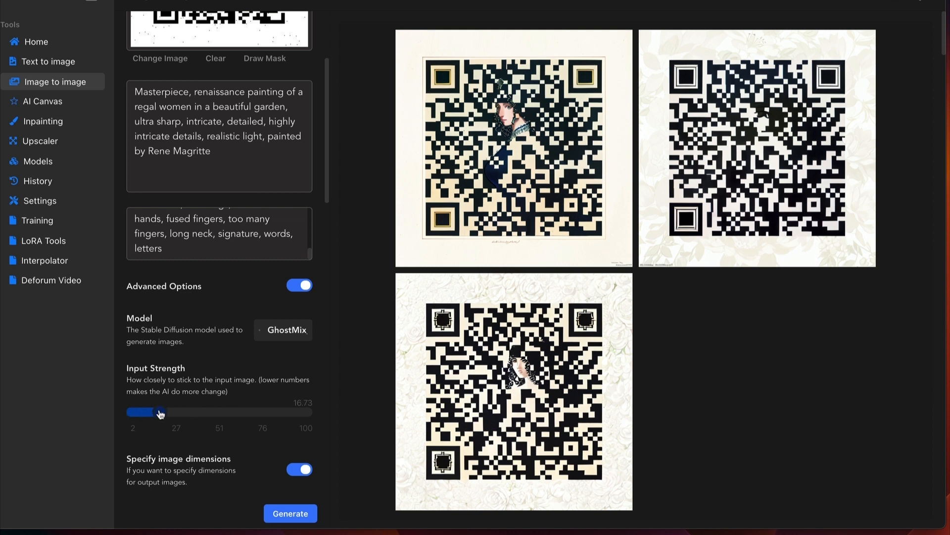
drag(159, 414, 219, 428)
drag(227, 411, 292, 402)
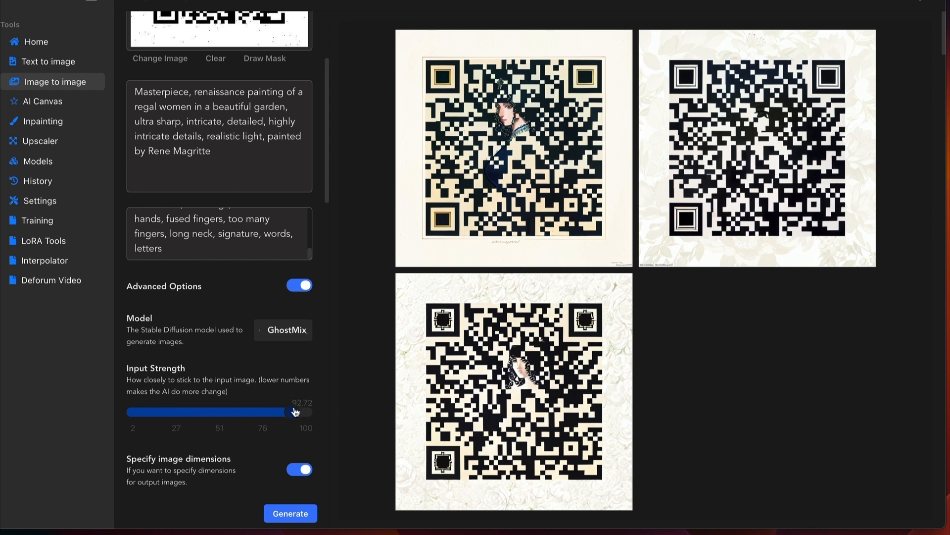
drag(294, 414, 153, 433)
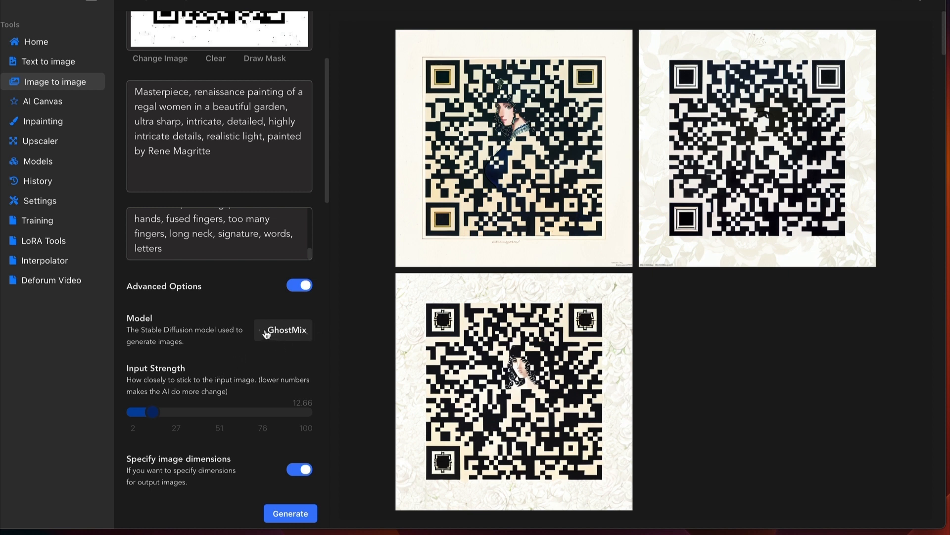
scroll(216, 337, up, 2)
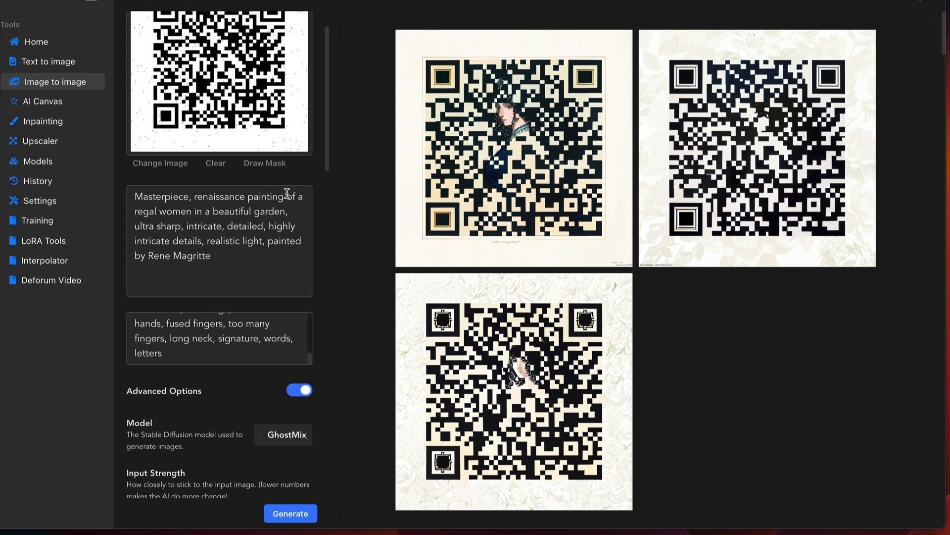
- Delete the words "regal women in" from the prompt, keeping the beautiful garden description
mouse_move(287, 192)
mouse_down()
mouse_move(216, 227)
mouse_move(247, 197)
mouse_move(266, 203)
mouse_move(194, 227)
mouse_move(212, 206)
mouse_move(225, 211)
mouse_move(206, 211)
mouse_move(193, 234)
mouse_up()
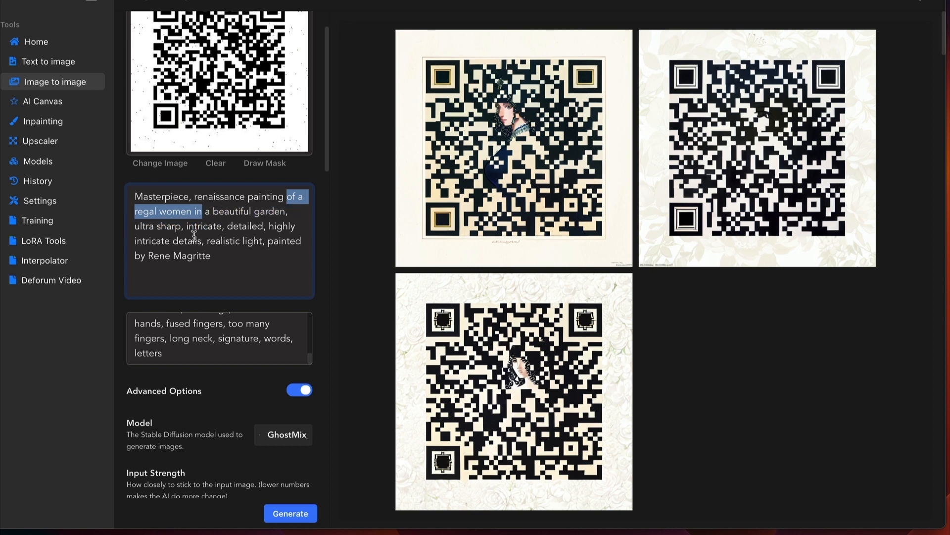
click(203, 228)
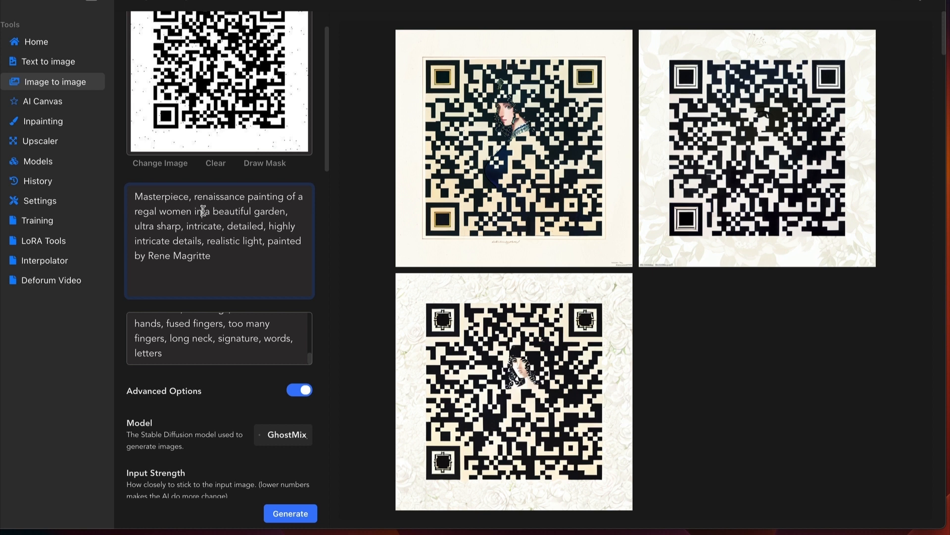
click(203, 211)
key(BackSpace)
key(BackSpace)
key(BackSpace)
key(BackSpace)
key(BackSpace)
key(BackSpace)
key(BackSpace)
key(BackSpace)
key(BackSpace)
key(BackSpace)
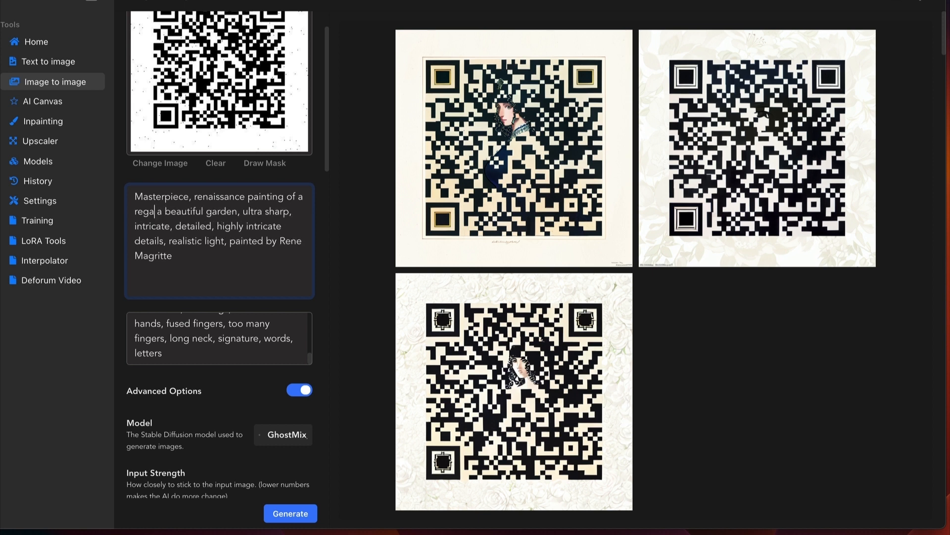
key(BackSpace)
key(BackSpace)
key(BackSpace)
key(BackSpace)
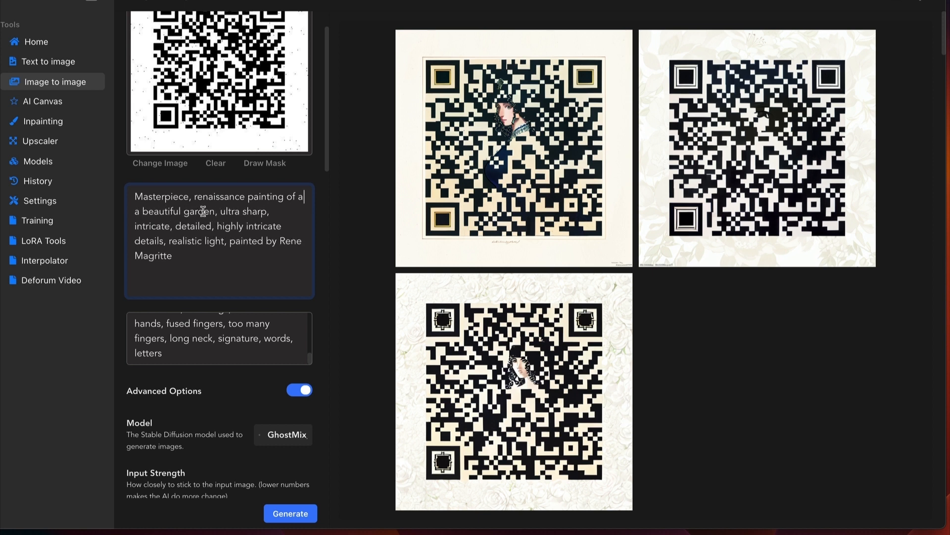
- Remove the comma after "Masterpiece" in the prompt and view the beginning of the negative prompt
key(Right)
click(191, 197)
key(BackSpace)
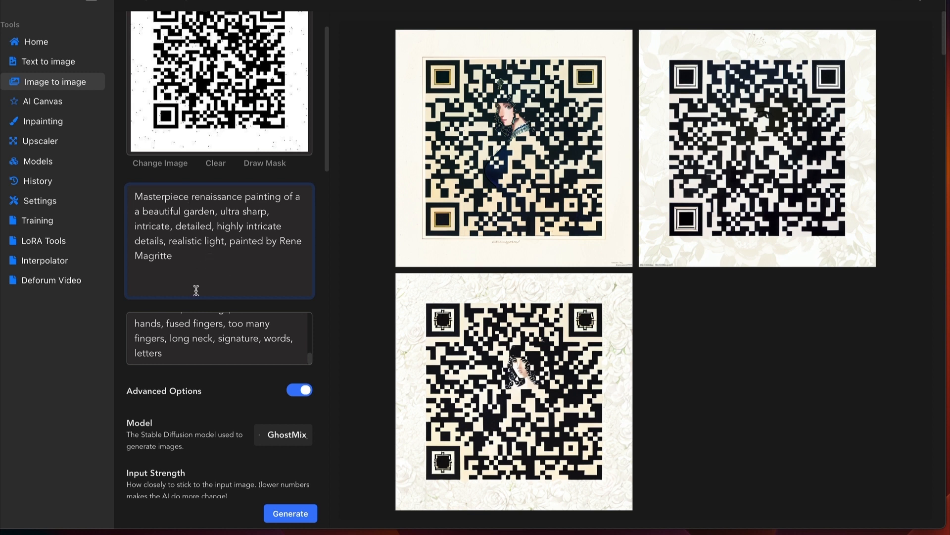
scroll(153, 348, up, 5)
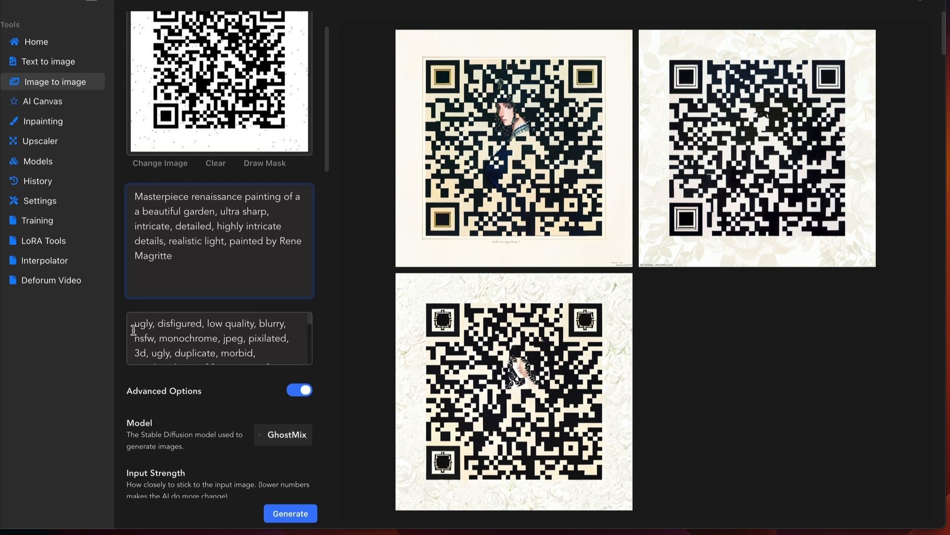